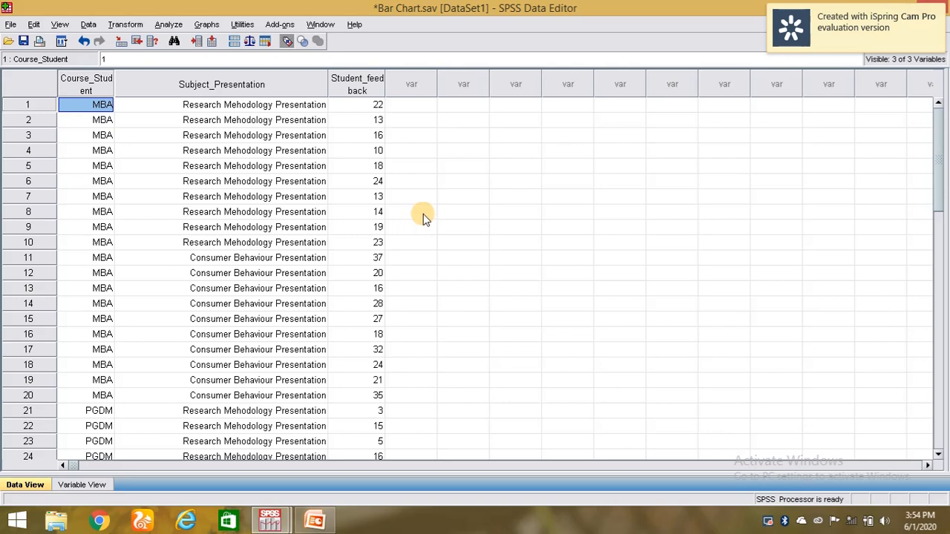
Step: Review the course, subject presentation and student feedback values across all rows of the dataset
scroll(364, 195, down, 5)
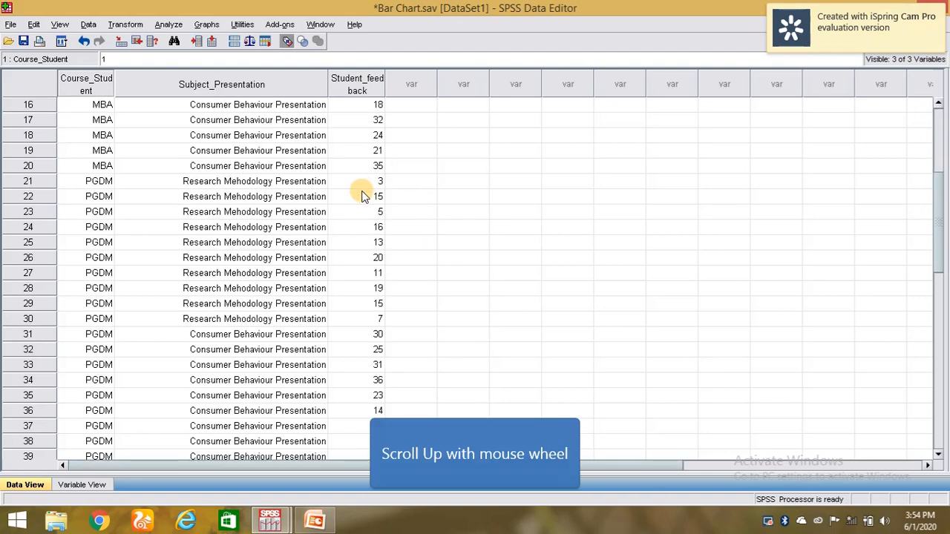
scroll(364, 196, down, 7)
scroll(363, 197, up, 12)
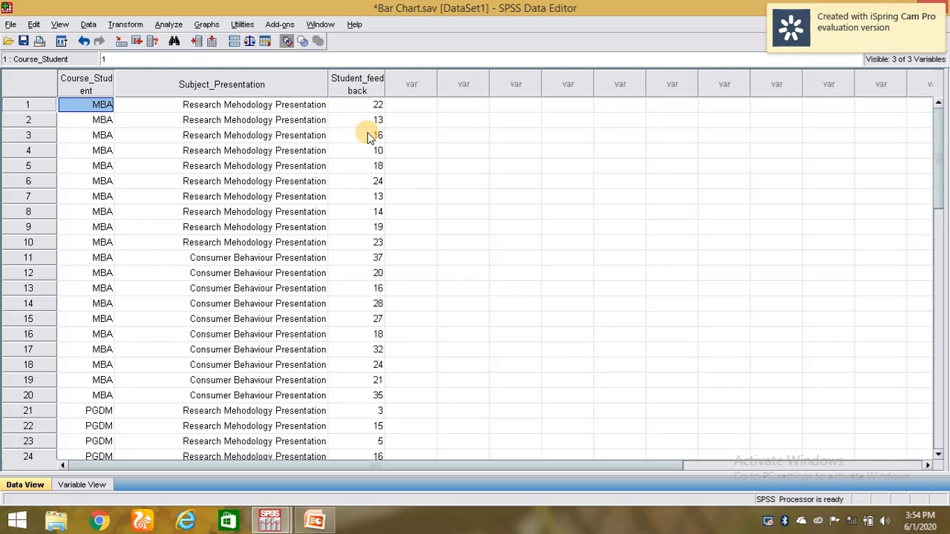
scroll(365, 212, down, 9)
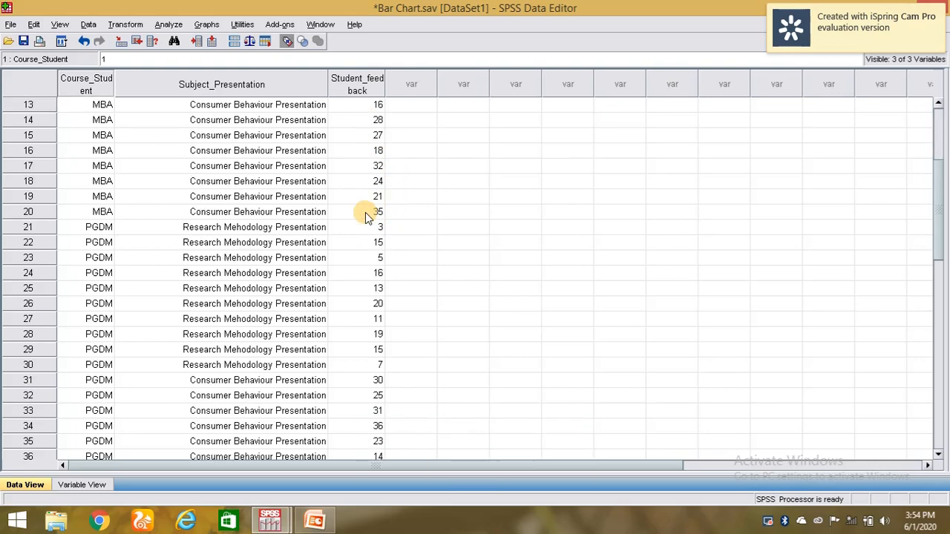
scroll(365, 213, down, 1)
scroll(382, 255, up, 9)
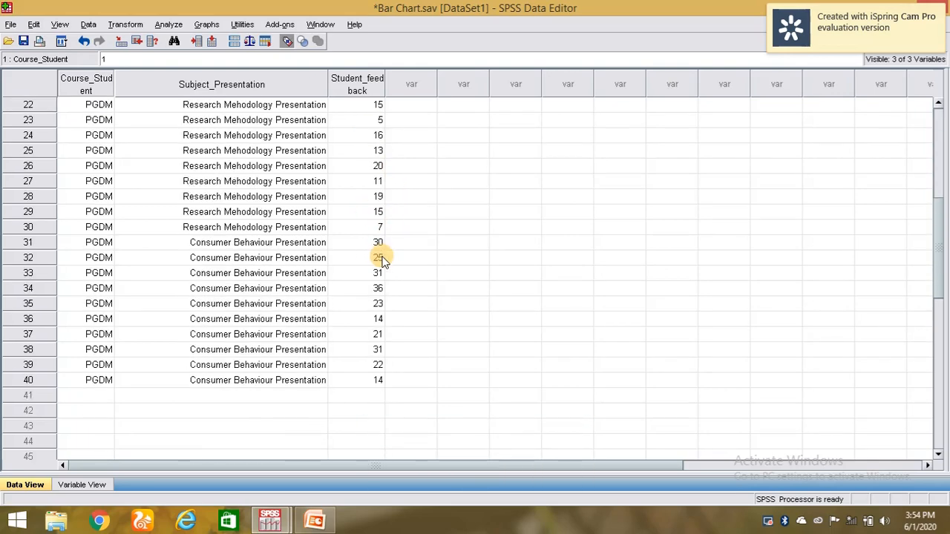
scroll(381, 258, up, 1)
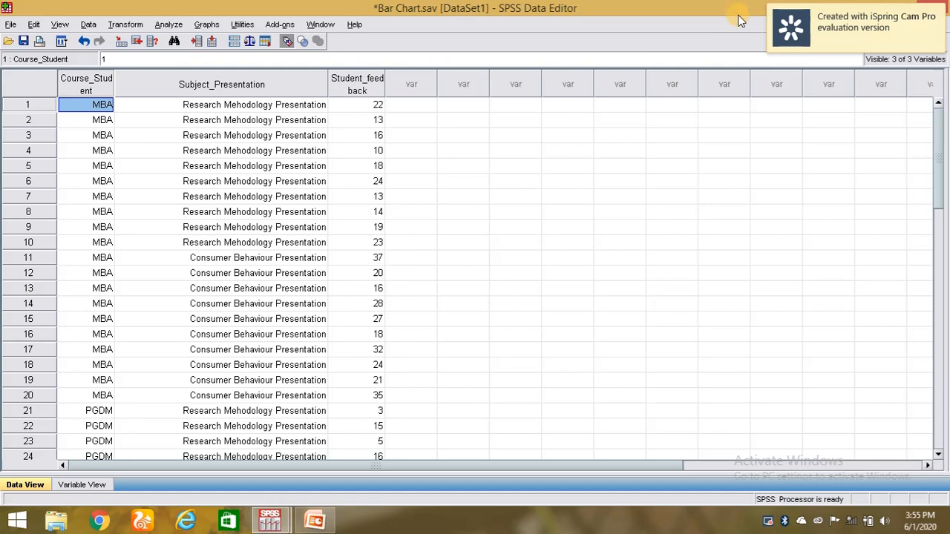
Step: Open the Chart Builder, reset its previous setup and start a Simple Bar chart
click(216, 27)
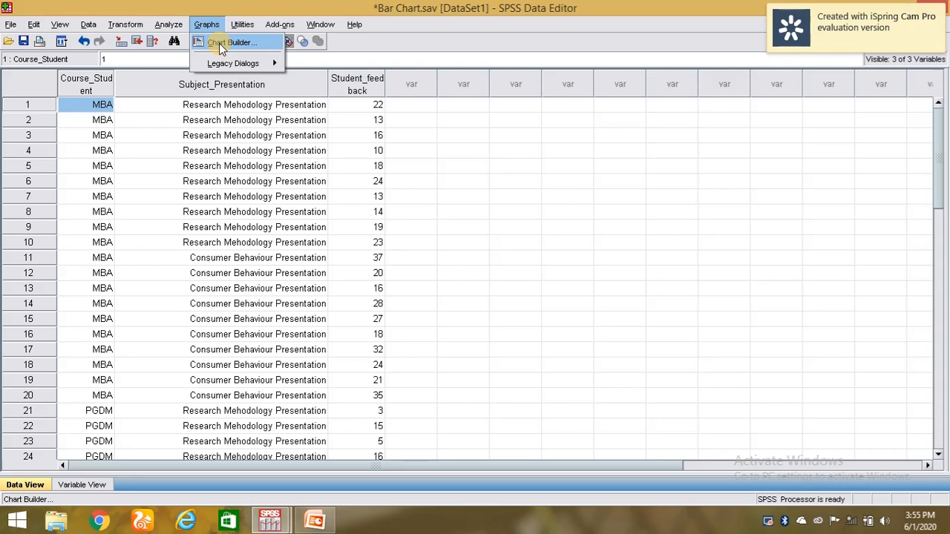
click(228, 42)
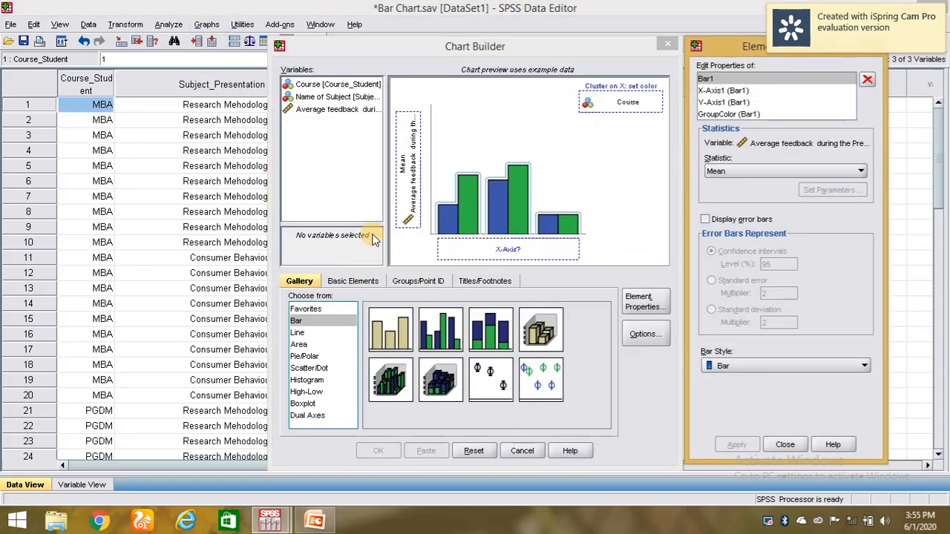
click(474, 453)
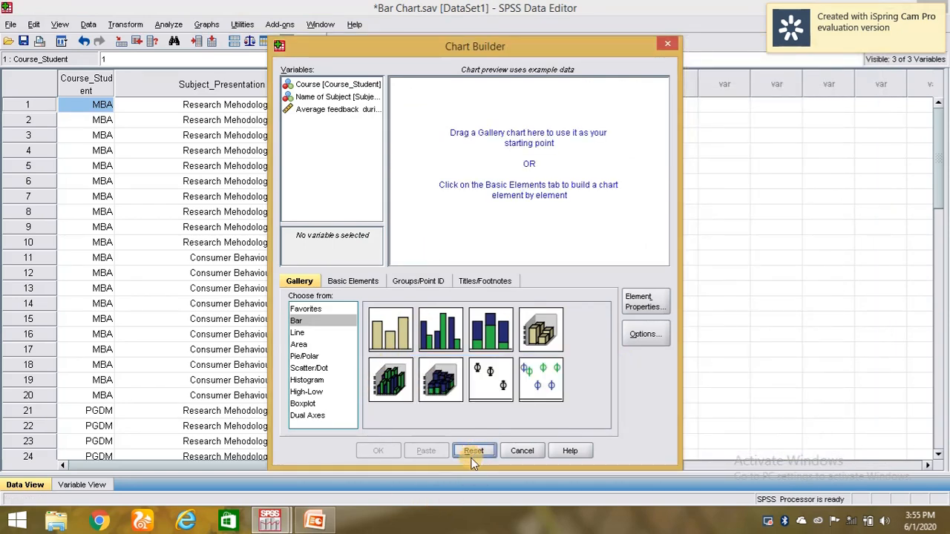
click(298, 334)
click(297, 321)
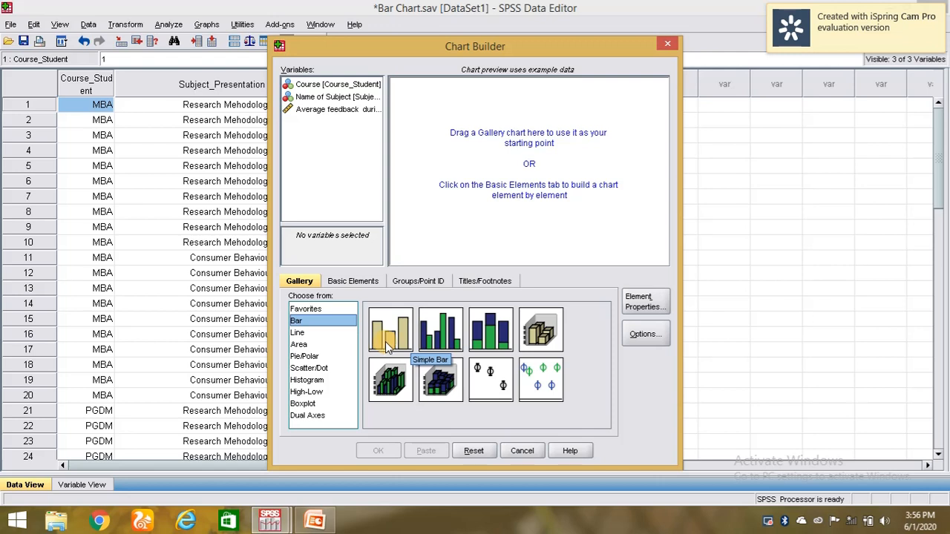
drag(385, 349, 388, 328)
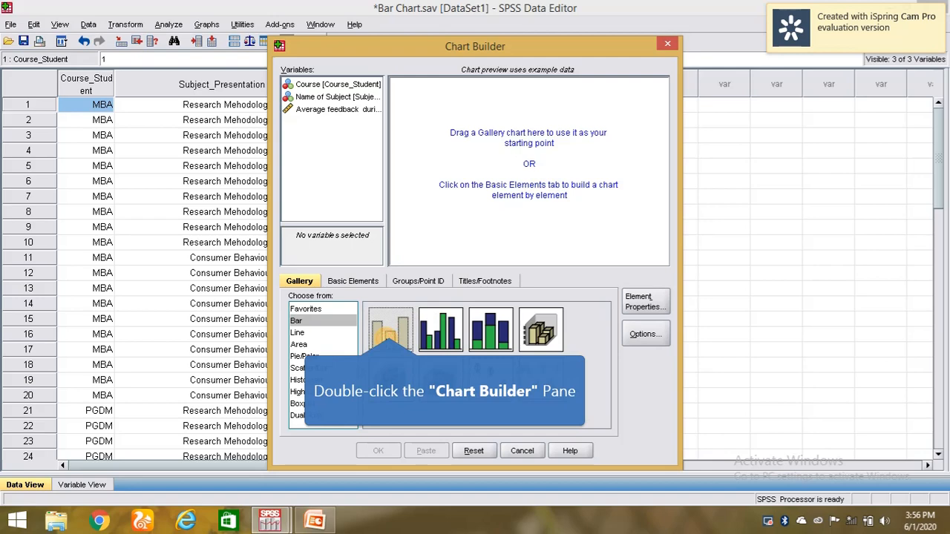
double_click(389, 328)
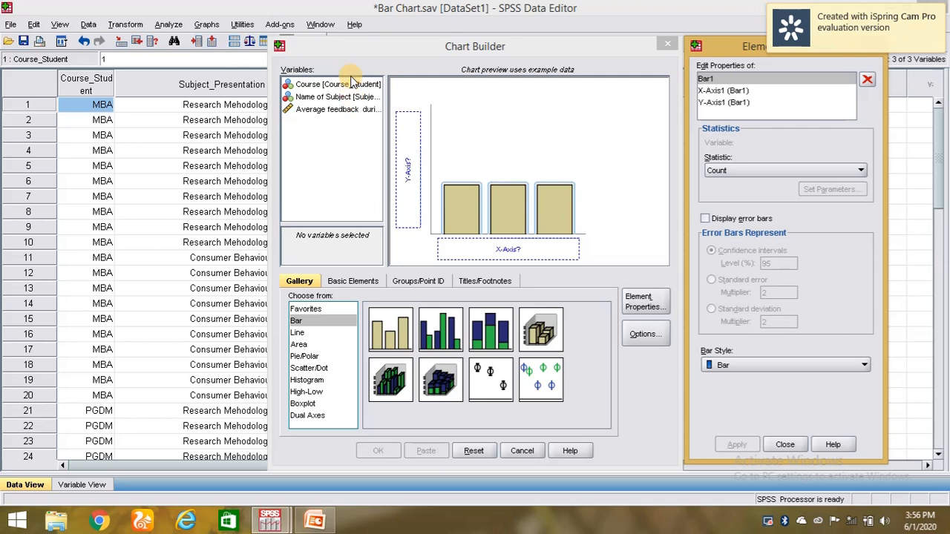
Step: Assign Average feedback during the Presentation to the Y-axis and Name of Subject to the X-axis
click(340, 113)
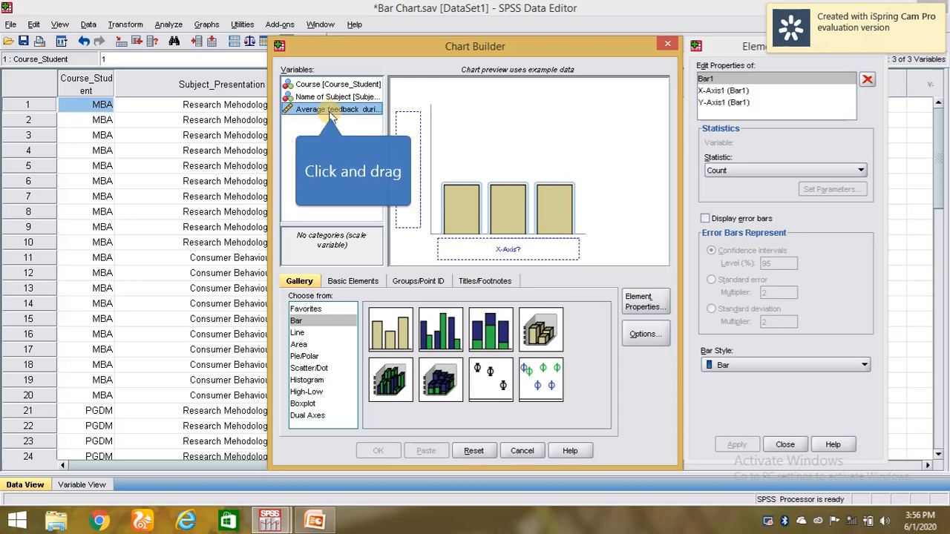
drag(333, 110, 409, 152)
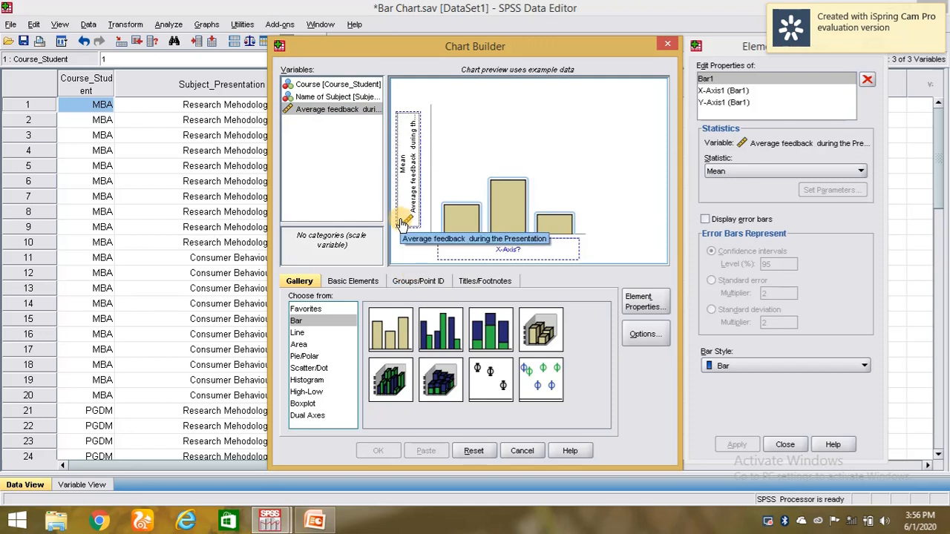
click(325, 97)
drag(326, 99, 466, 249)
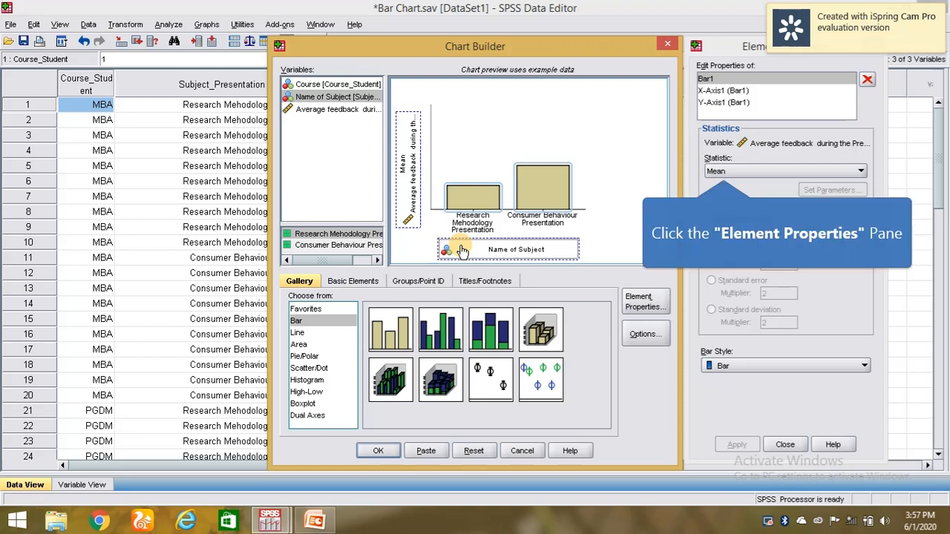
Step: Set the bar statistic to Mean, then generate the chart and bring up the output viewer
click(726, 181)
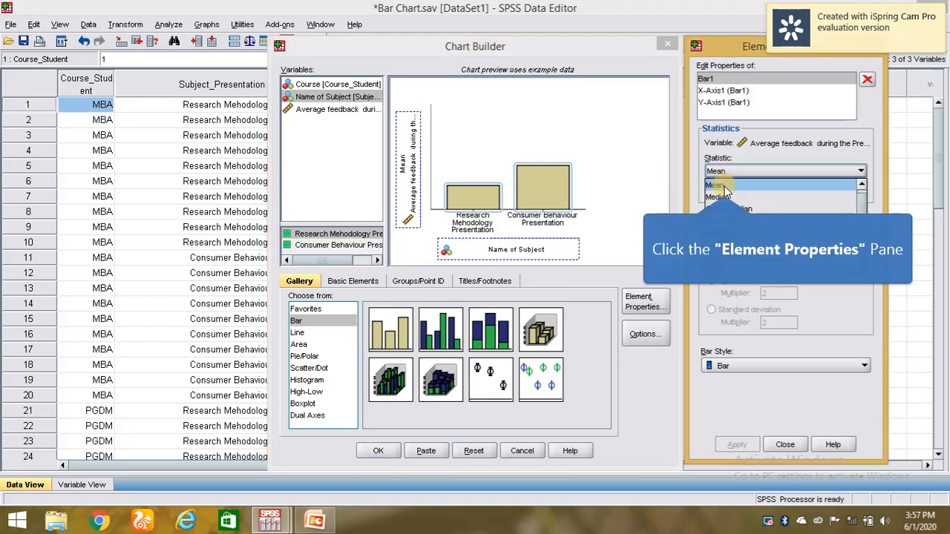
click(726, 190)
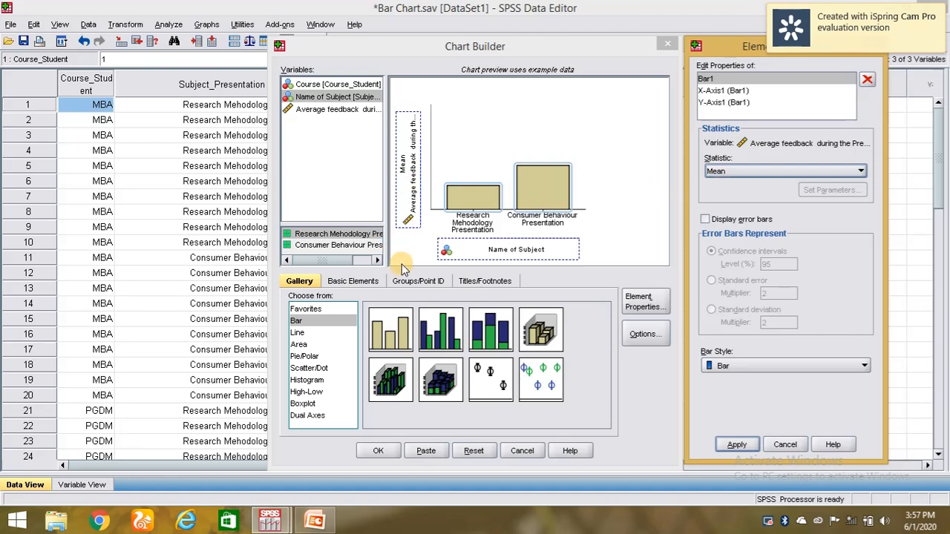
click(379, 451)
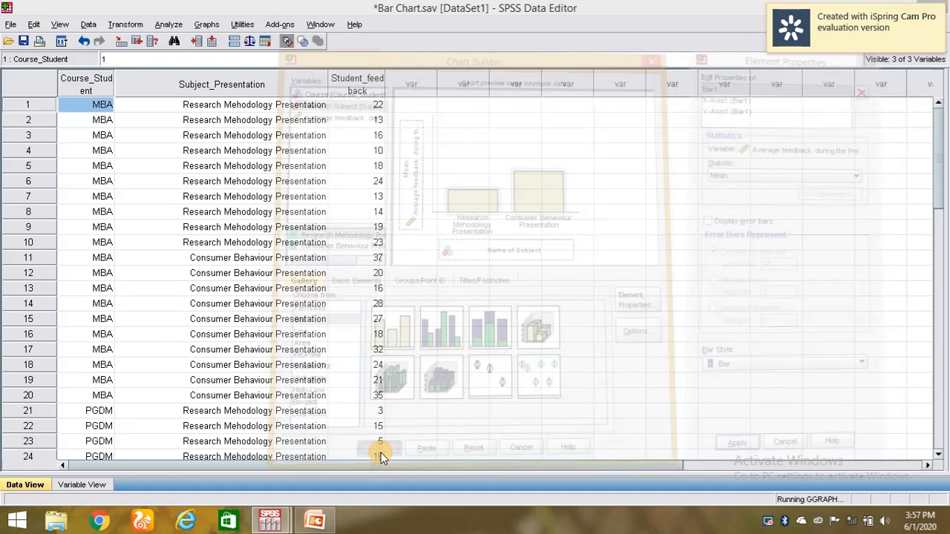
click(276, 523)
click(238, 446)
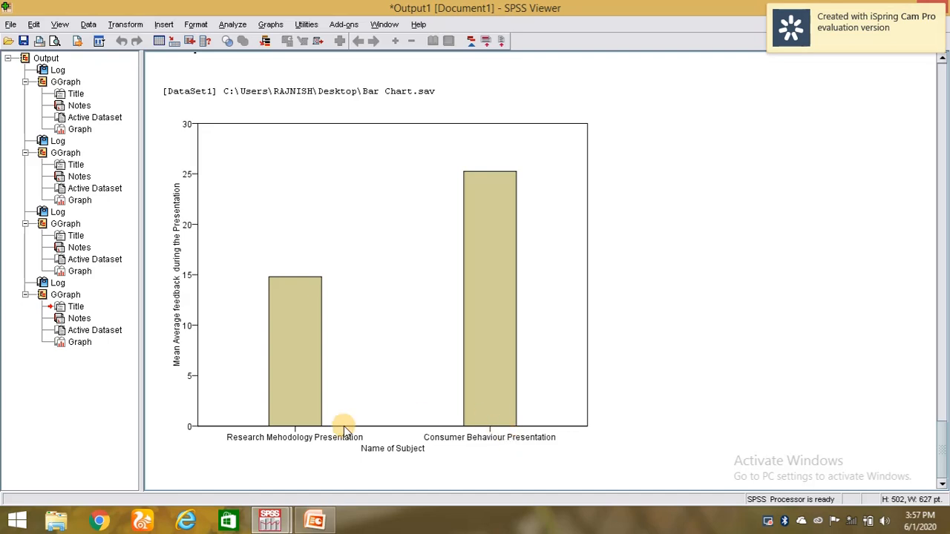
Step: Add data labels to the Research Methodology and Consumer Behaviour bars and close the chart editor
double_click(386, 282)
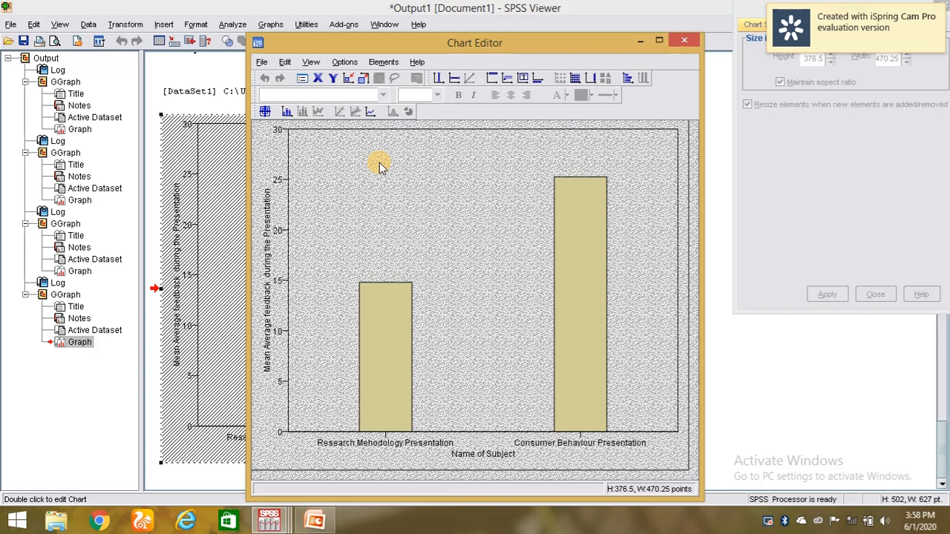
click(383, 63)
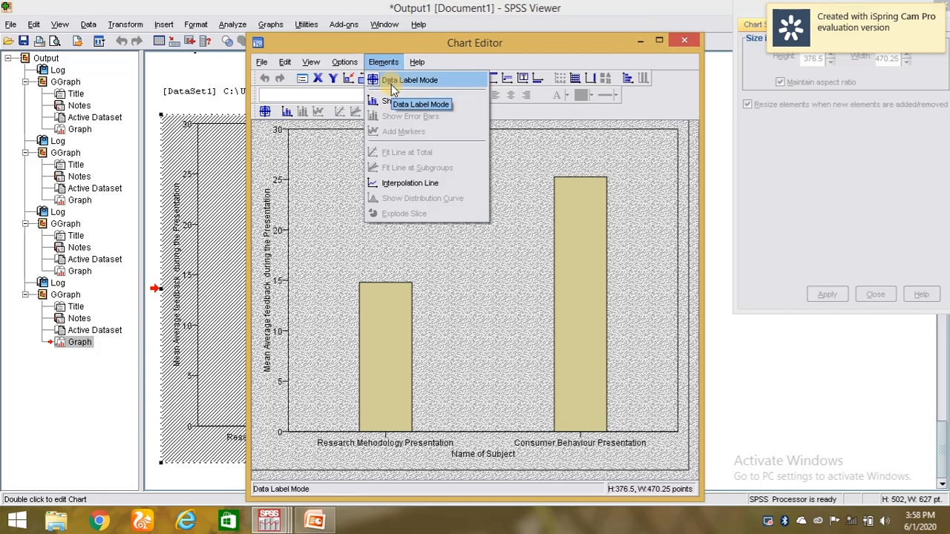
click(400, 80)
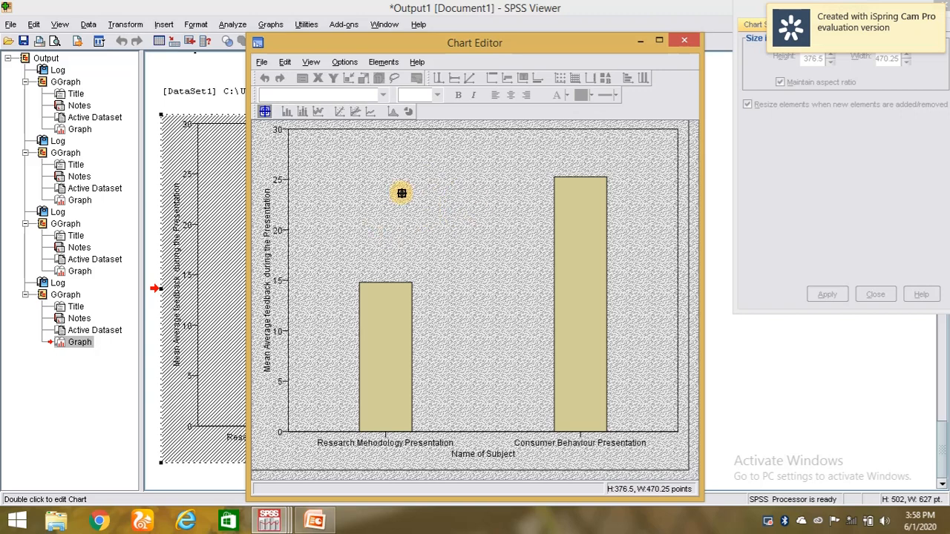
click(384, 326)
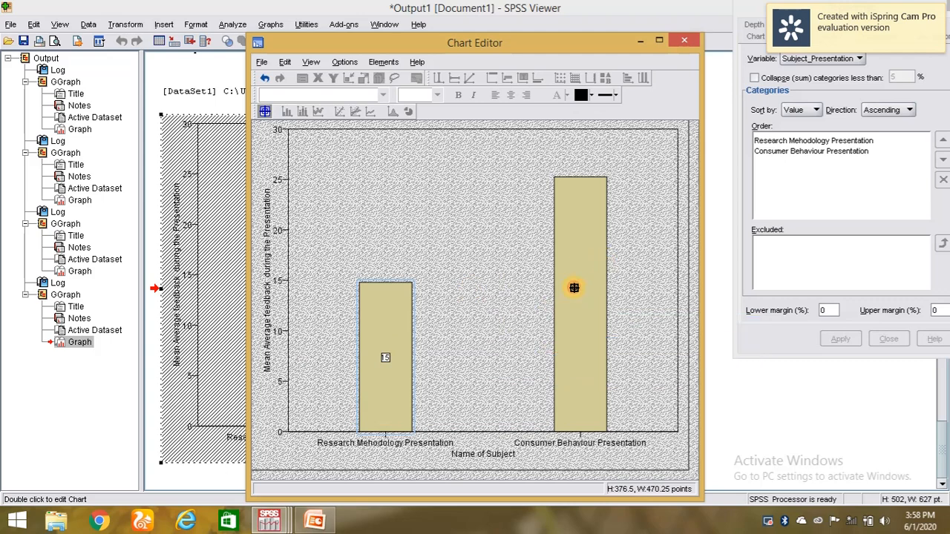
click(576, 303)
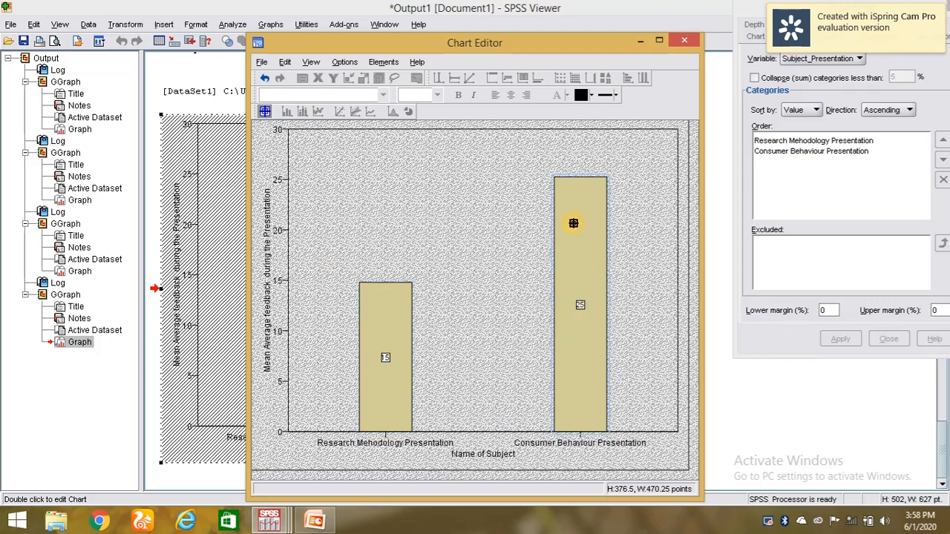
click(689, 43)
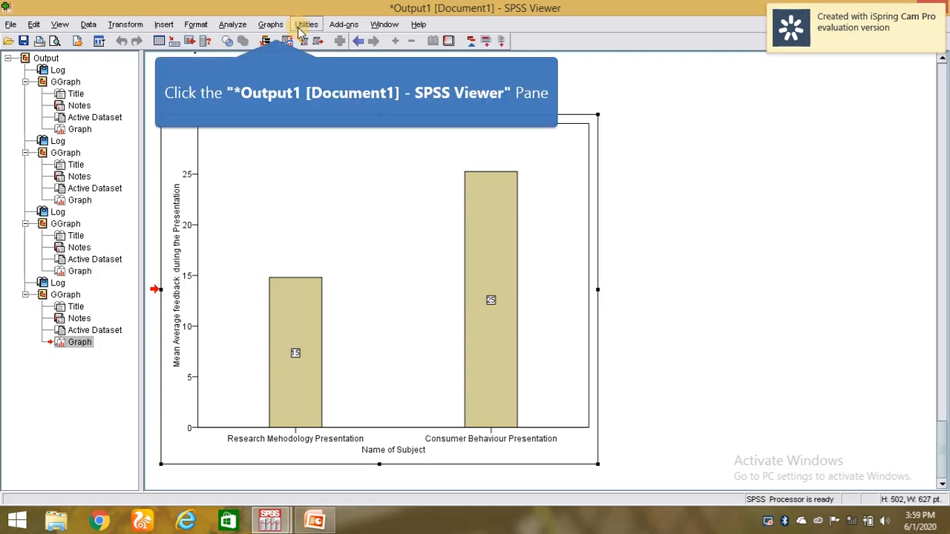
Step: Generate a second simple bar chart of mean feedback with Course replacing Name of Subject on the X-axis
click(270, 25)
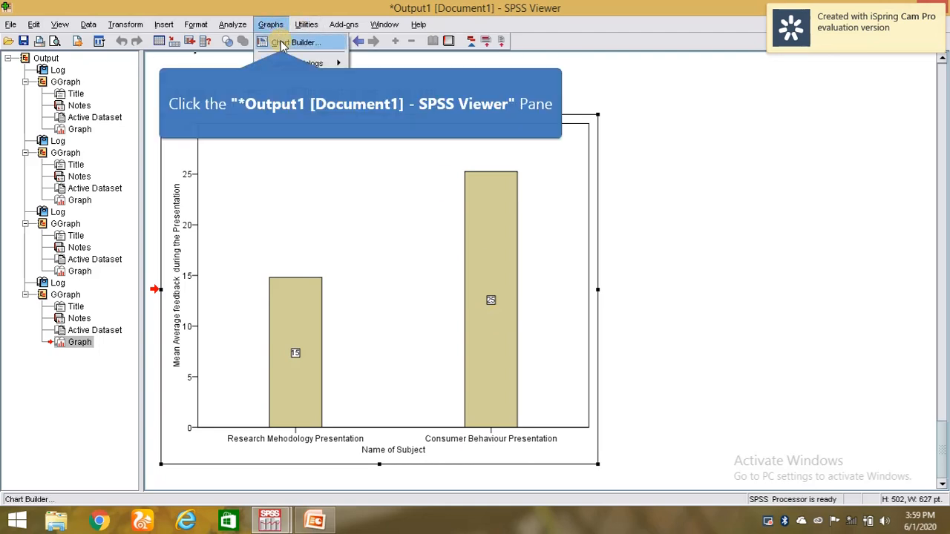
click(282, 44)
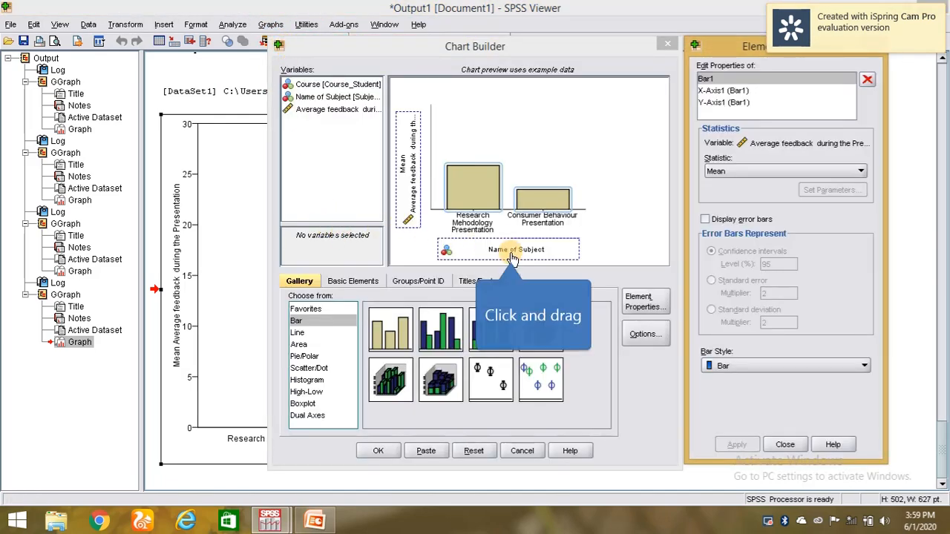
drag(510, 250, 330, 127)
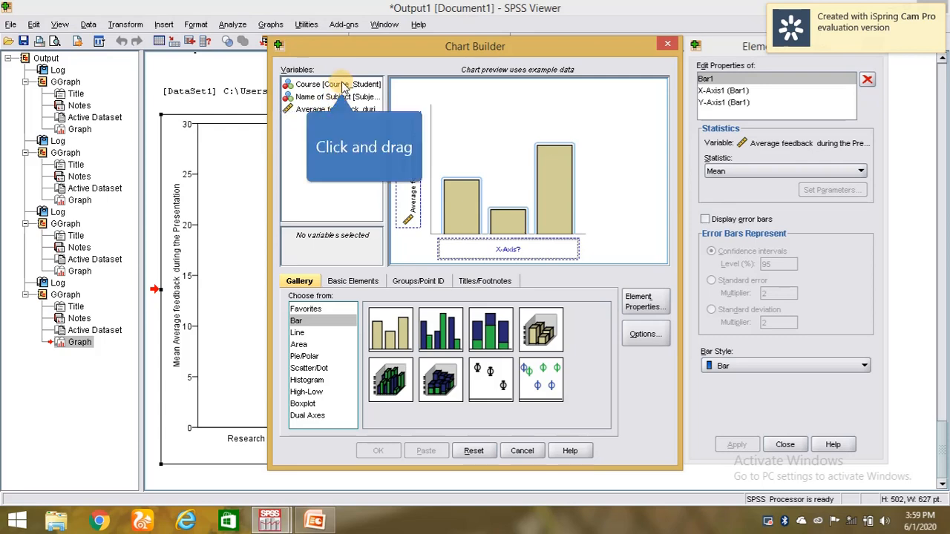
drag(331, 85, 464, 253)
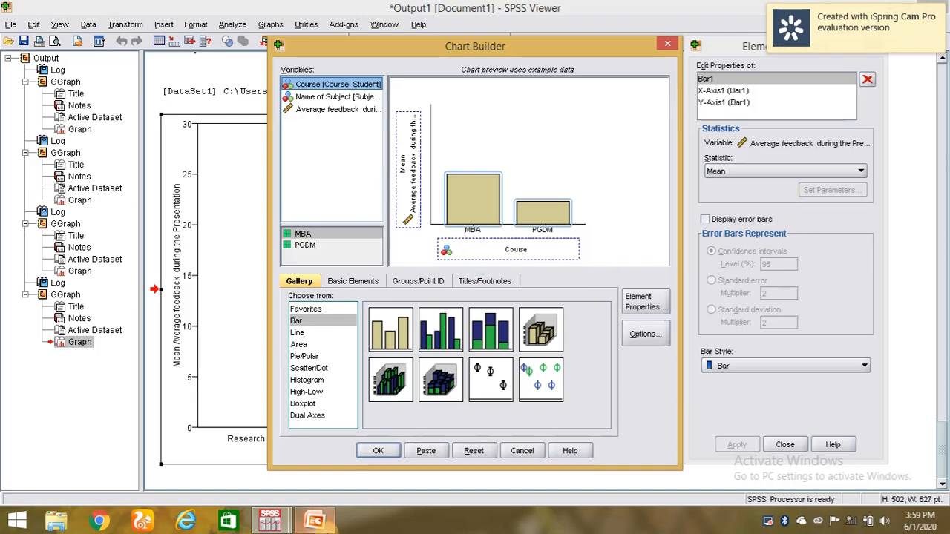
click(378, 452)
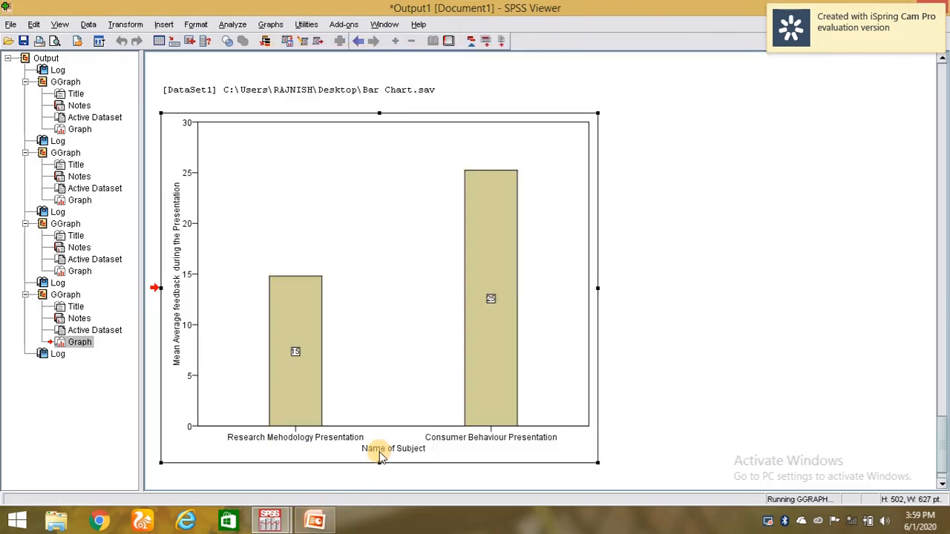
scroll(382, 450, down, 5)
scroll(397, 436, down, 5)
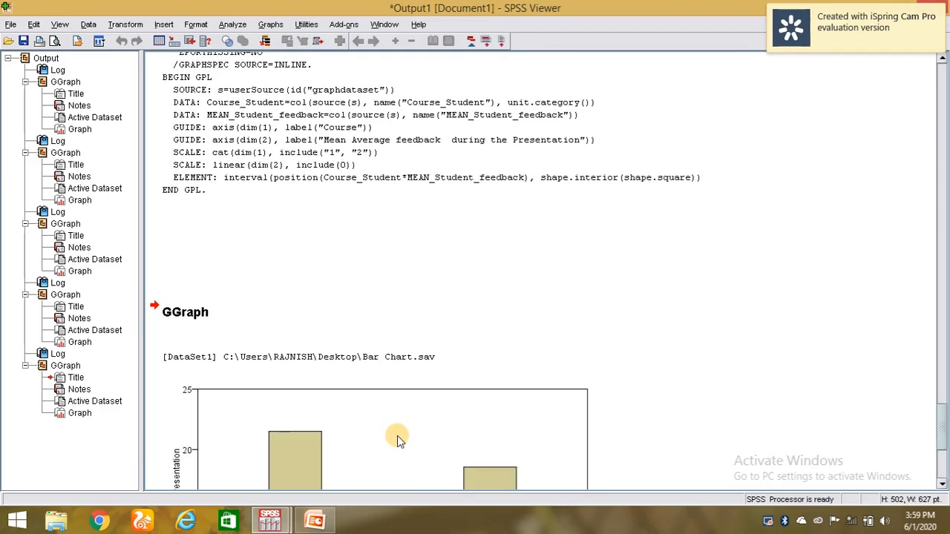
scroll(397, 438, down, 4)
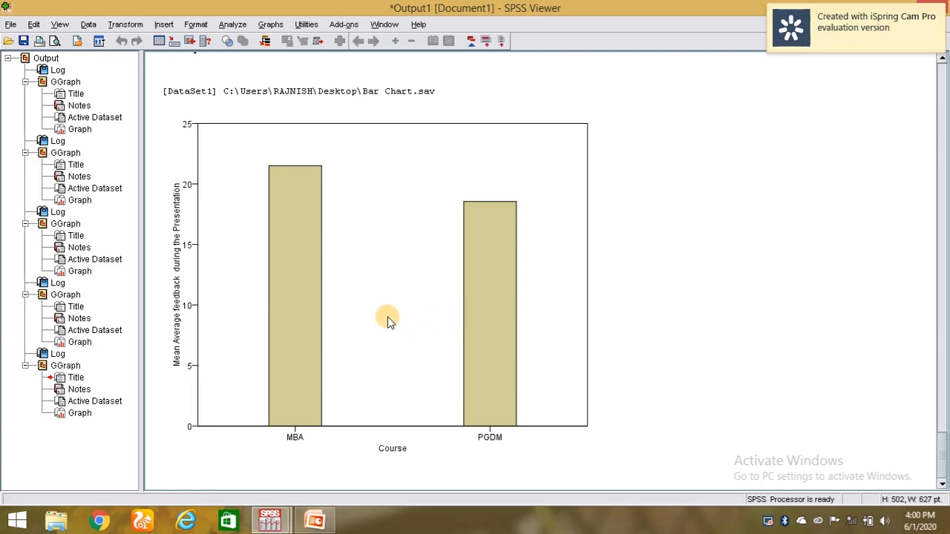
Step: Add data labels to the MBA and PGDM bars of the course chart and close the chart editor
double_click(387, 317)
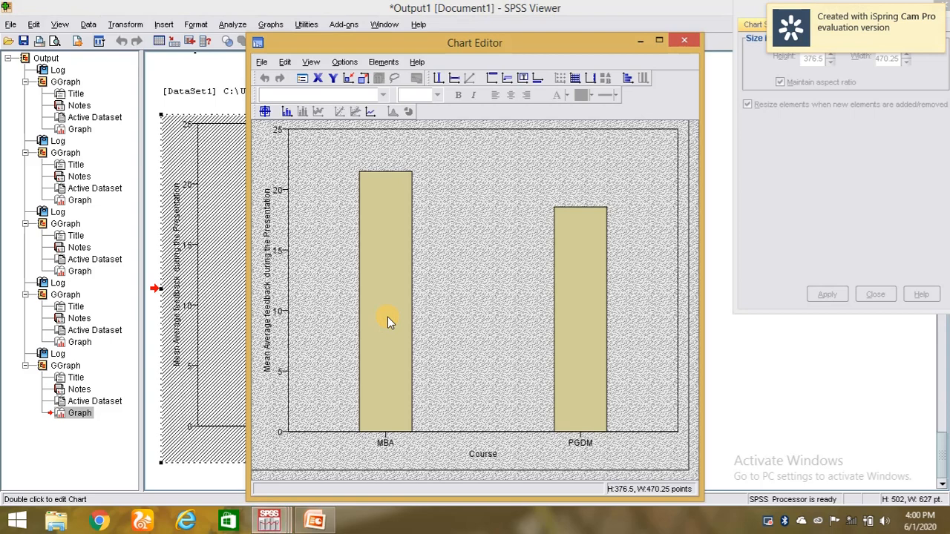
click(348, 63)
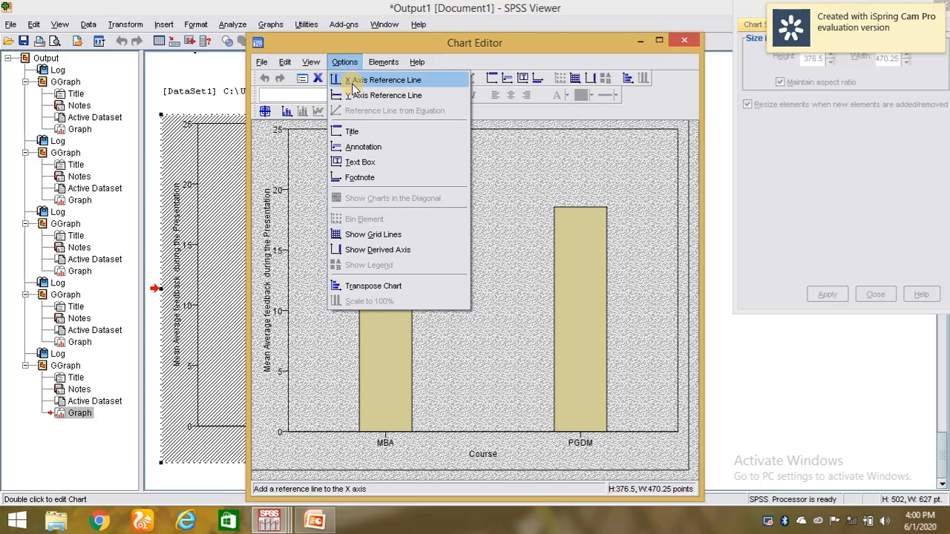
mouse_move(369, 68)
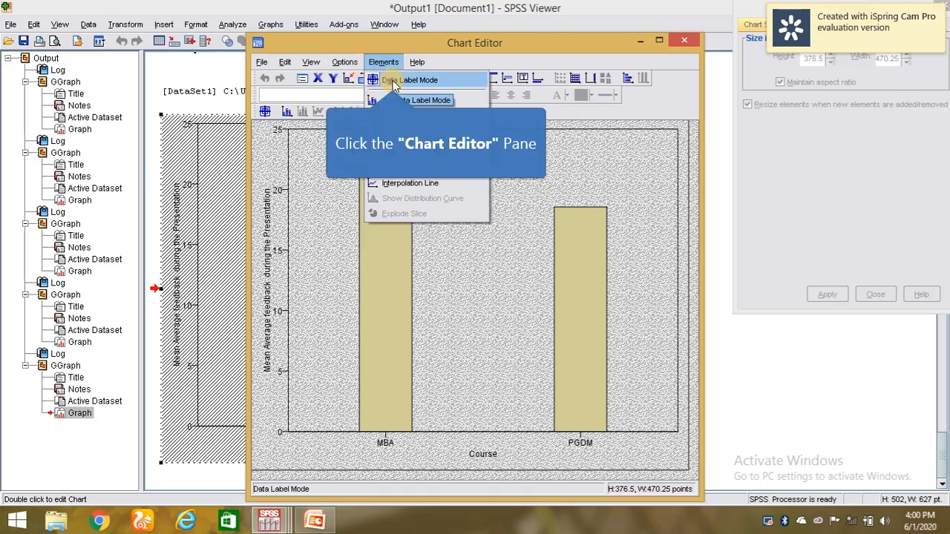
click(390, 111)
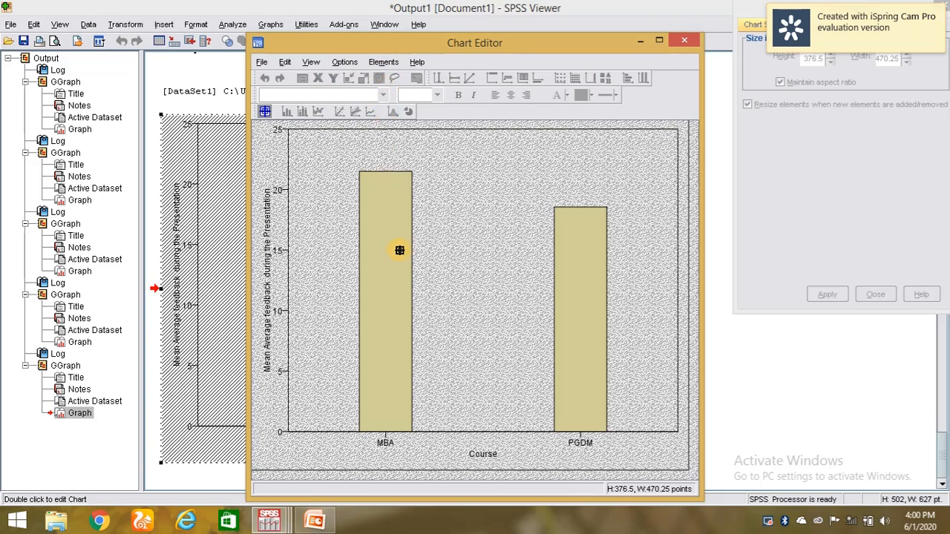
double_click(386, 303)
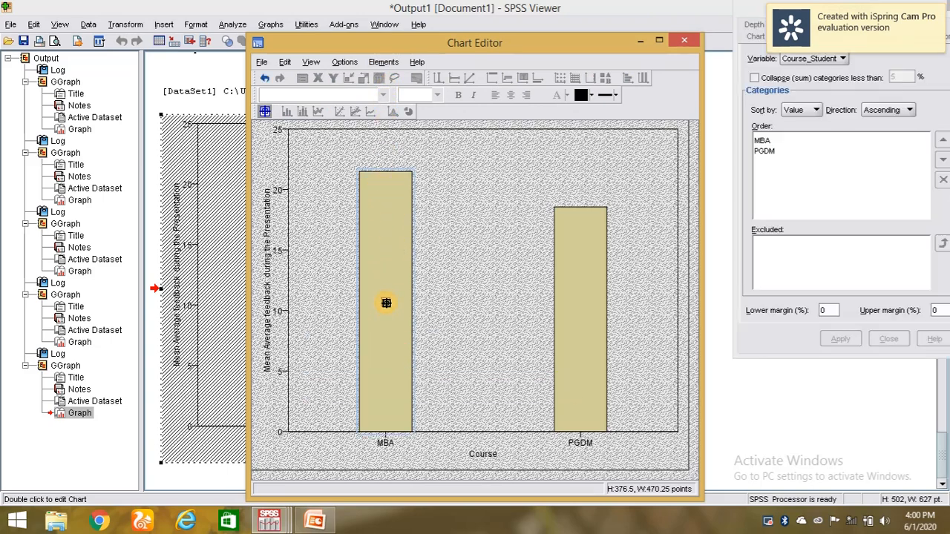
double_click(578, 297)
click(577, 302)
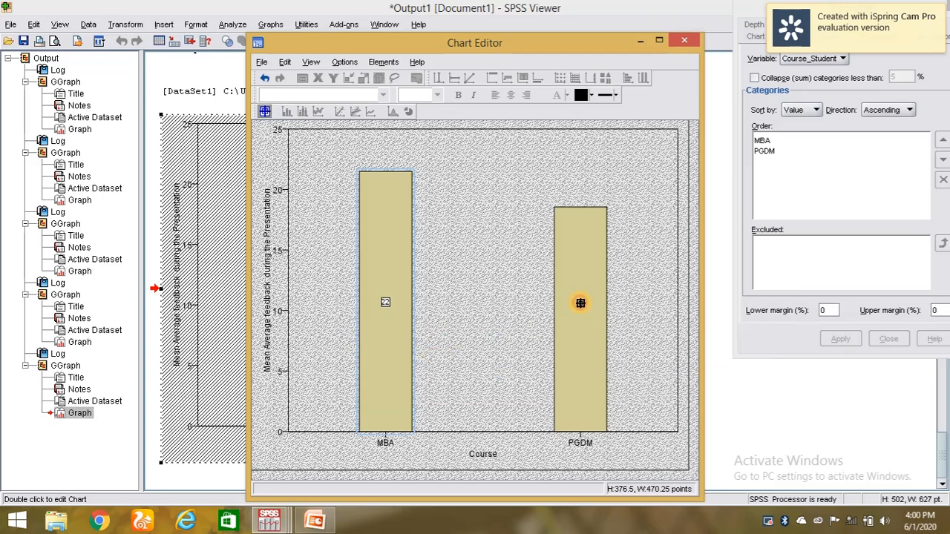
click(688, 41)
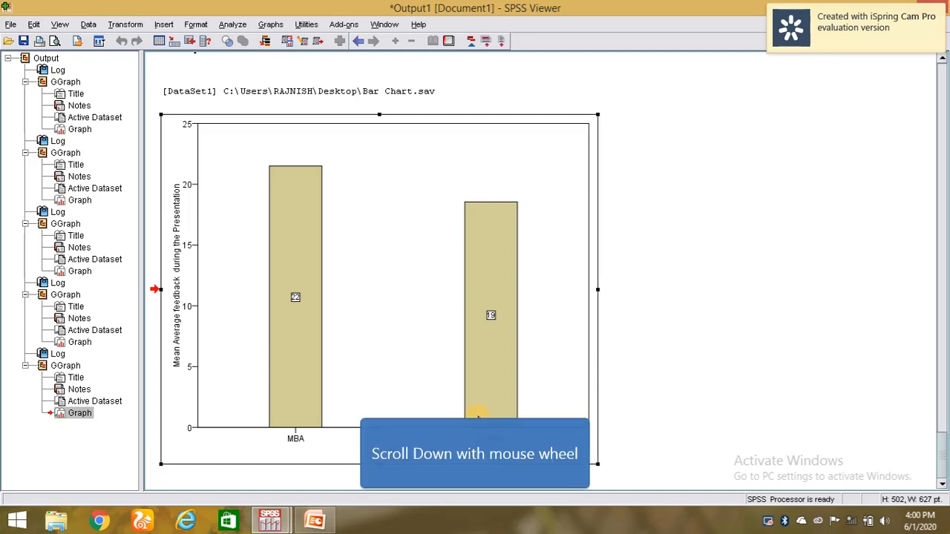
scroll(480, 417, down, 1)
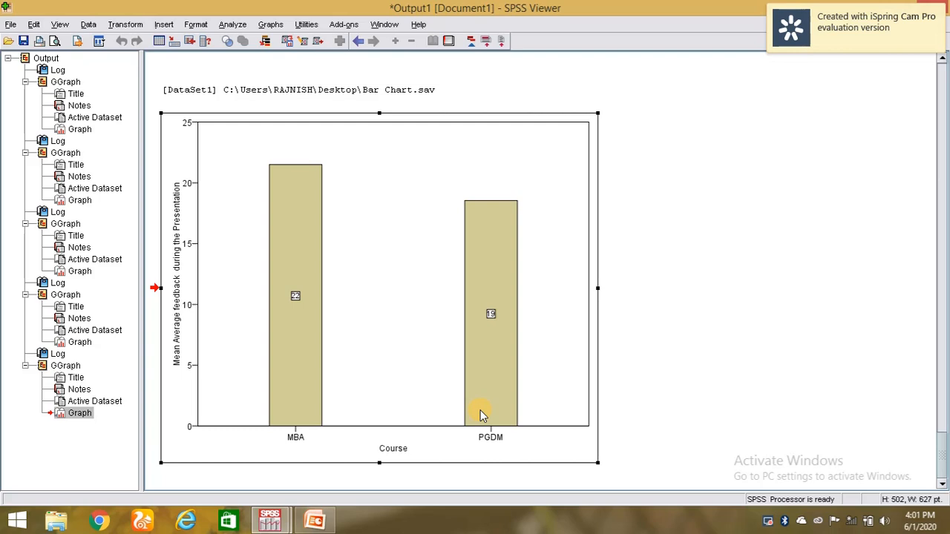
scroll(482, 414, up, 3)
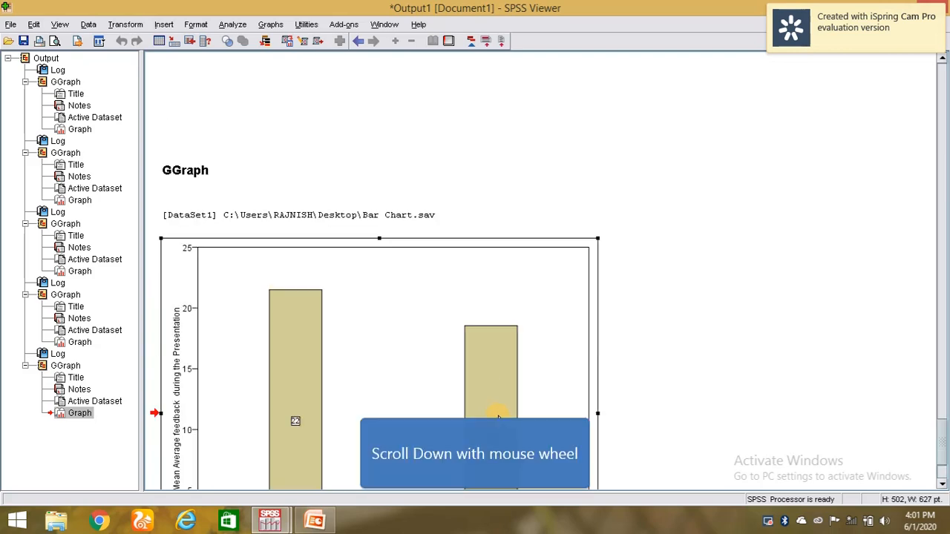
scroll(498, 418, up, 3)
scroll(499, 418, down, 4)
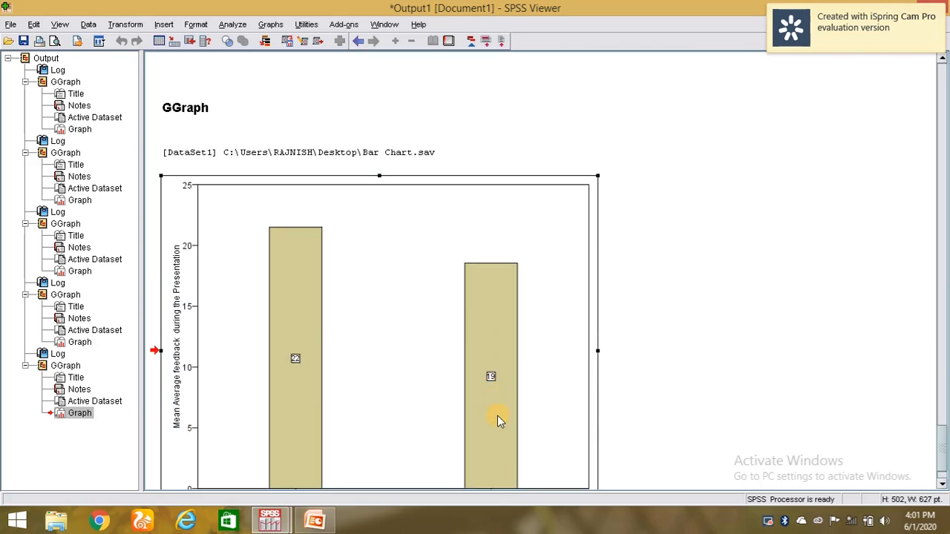
scroll(498, 420, down, 2)
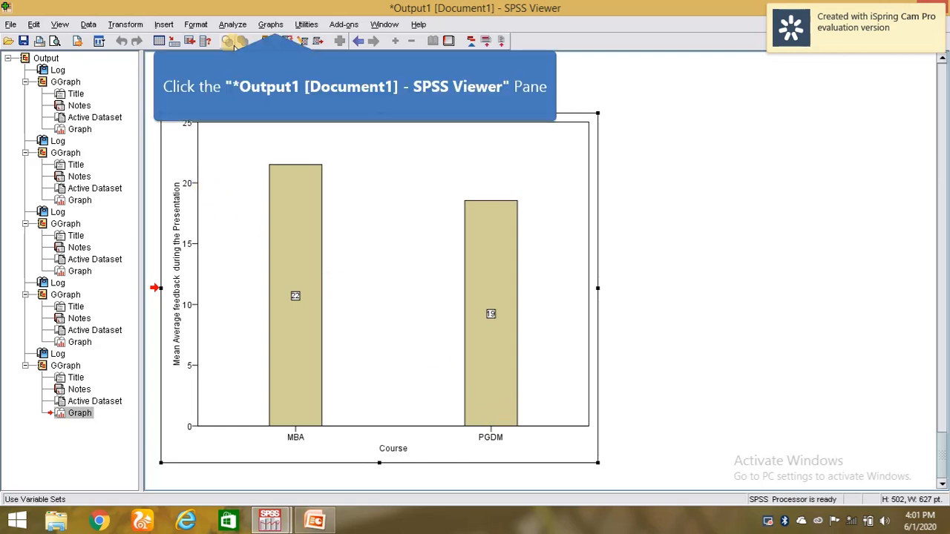
click(272, 25)
click(306, 25)
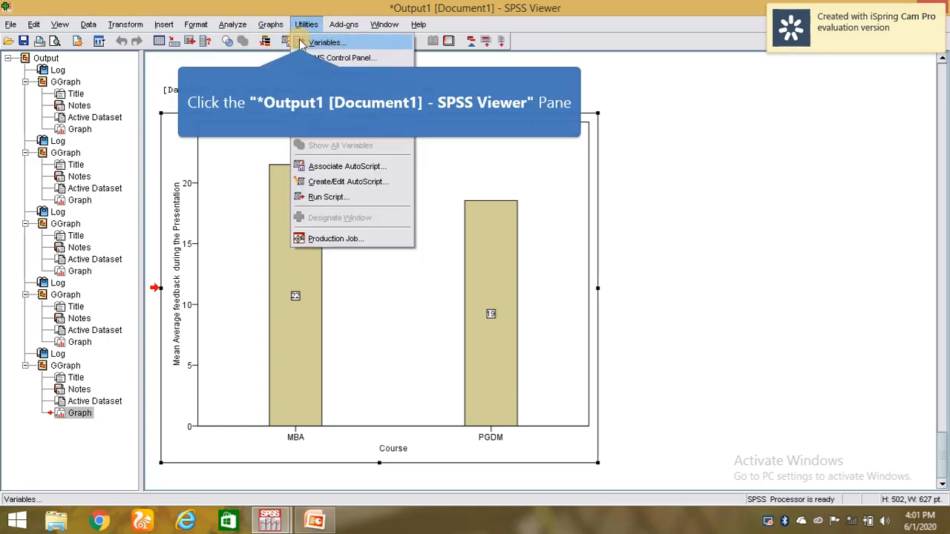
click(302, 43)
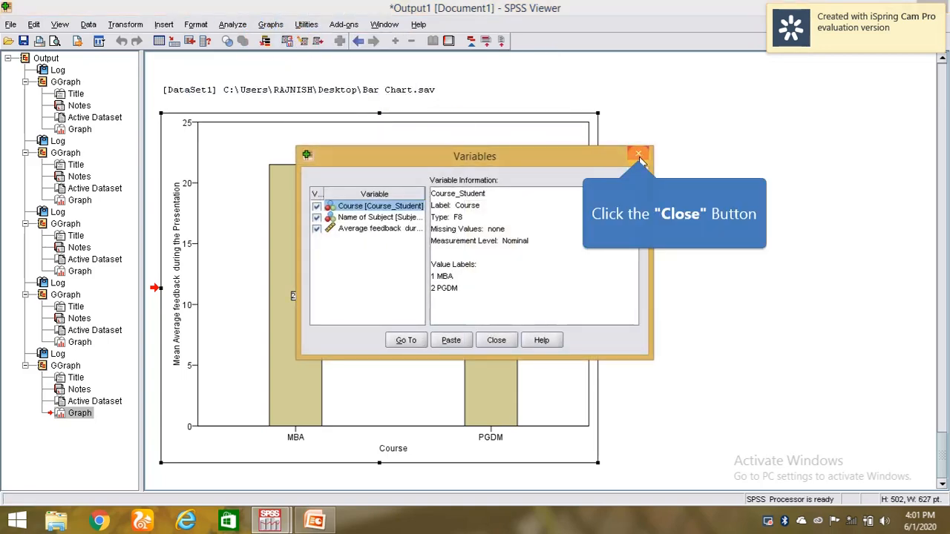
click(636, 154)
Step: Reopen the Chart Builder, reset it and start a clustered bar chart
click(271, 26)
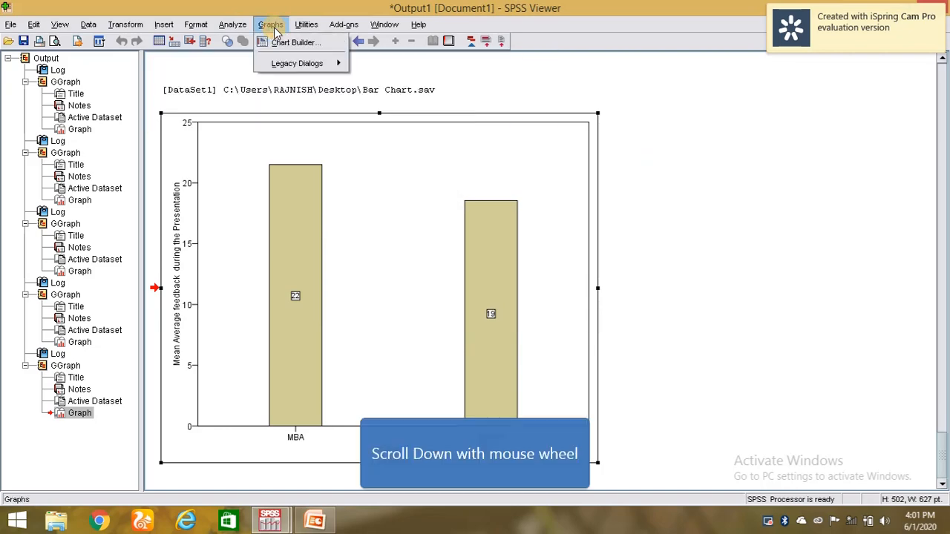
click(282, 42)
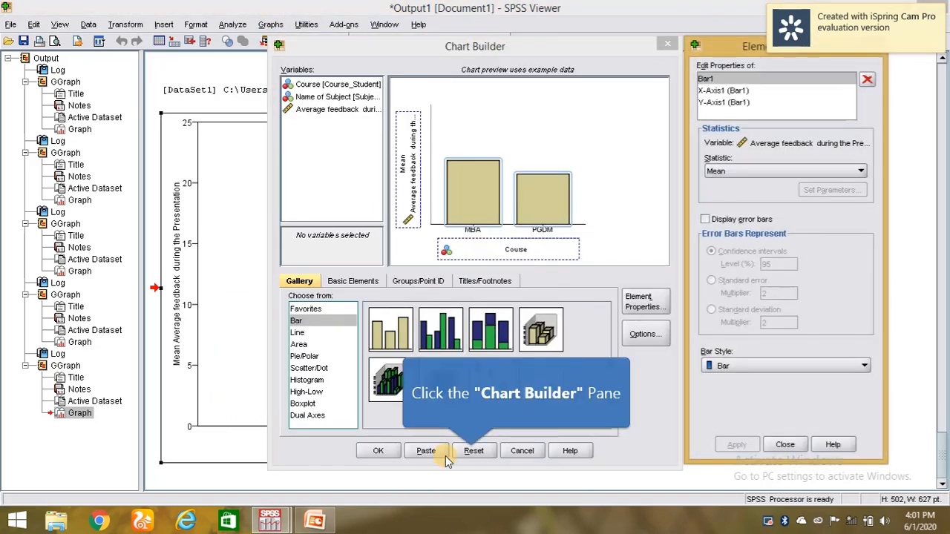
click(474, 450)
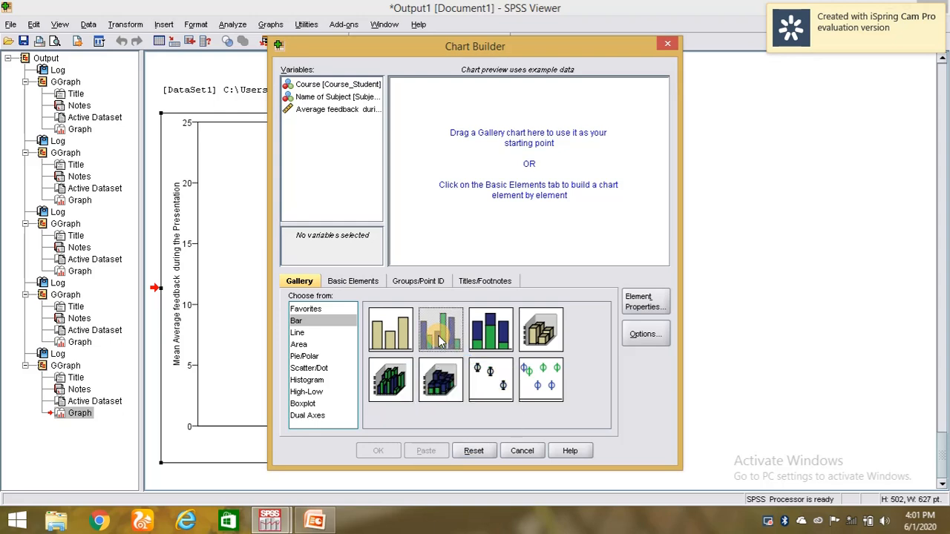
drag(440, 341, 481, 173)
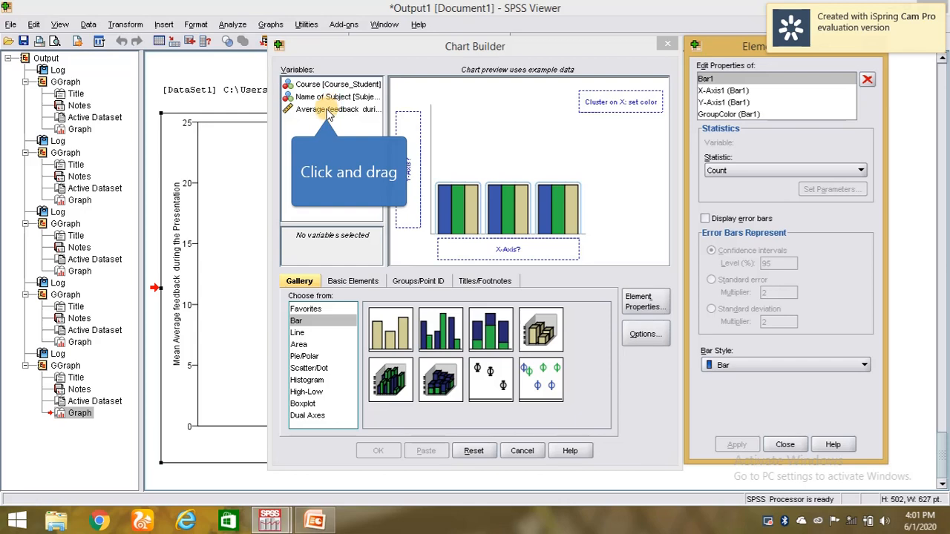
Step: Assign Average feedback during the Presentation to the Y-axis, Name of Subject to the X-axis and Course to the cluster color
drag(331, 112, 394, 169)
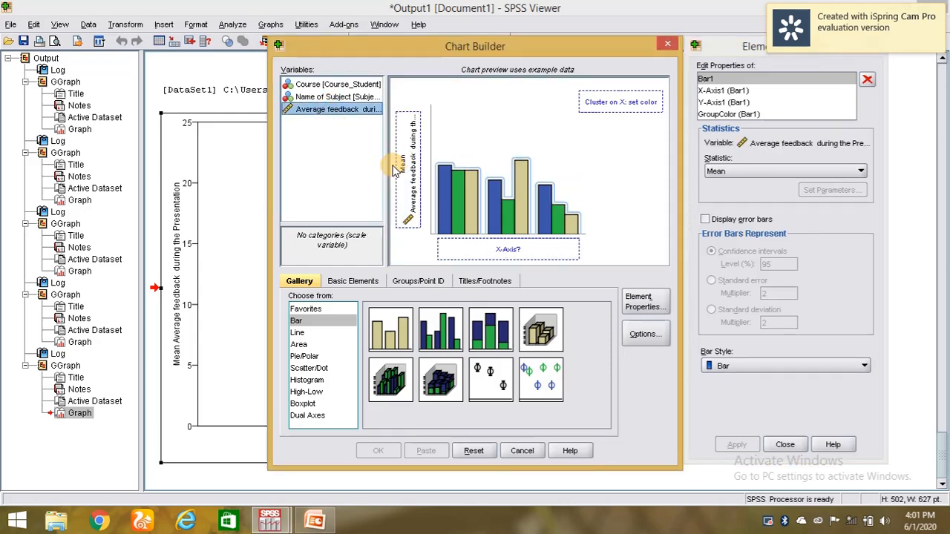
click(323, 97)
drag(322, 97, 454, 250)
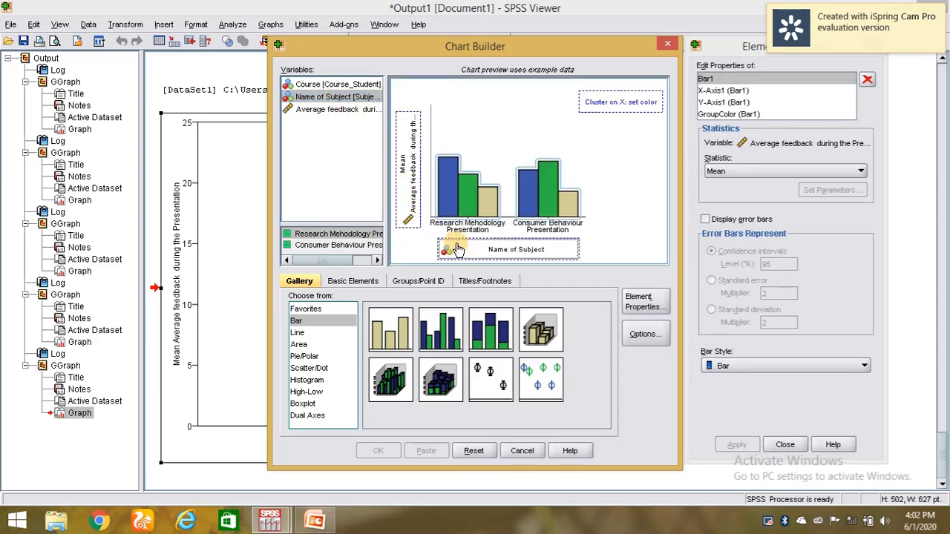
drag(297, 85, 598, 102)
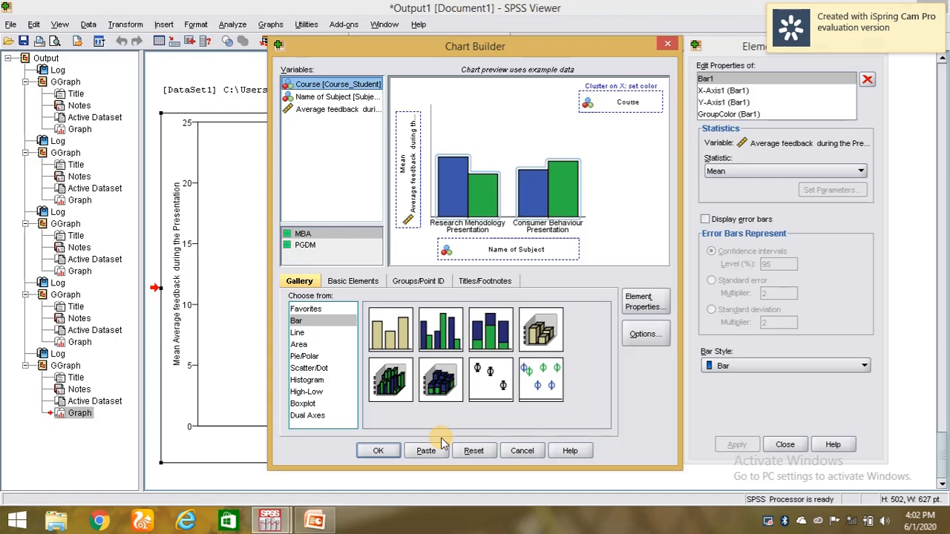
Step: Generate the clustered bar chart and bring it into view in the output viewer
click(378, 452)
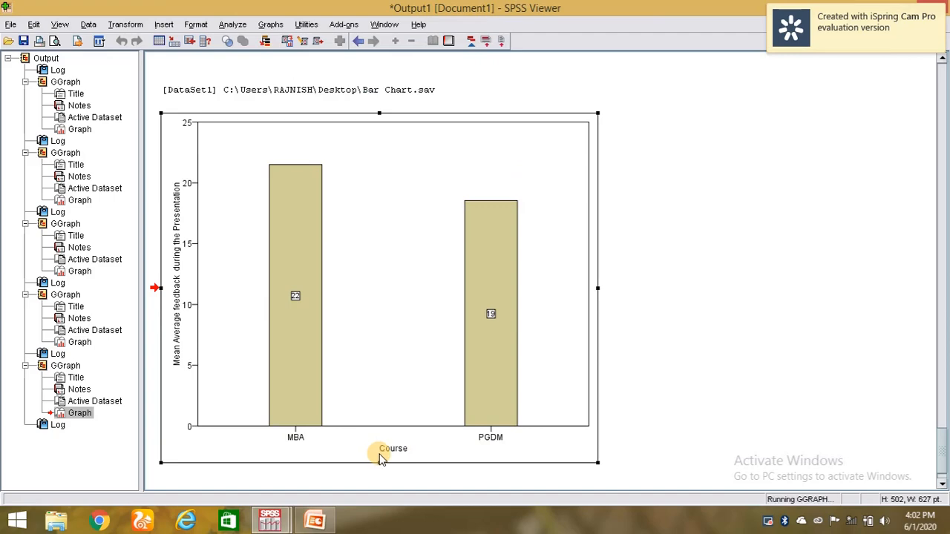
scroll(399, 404, down, 5)
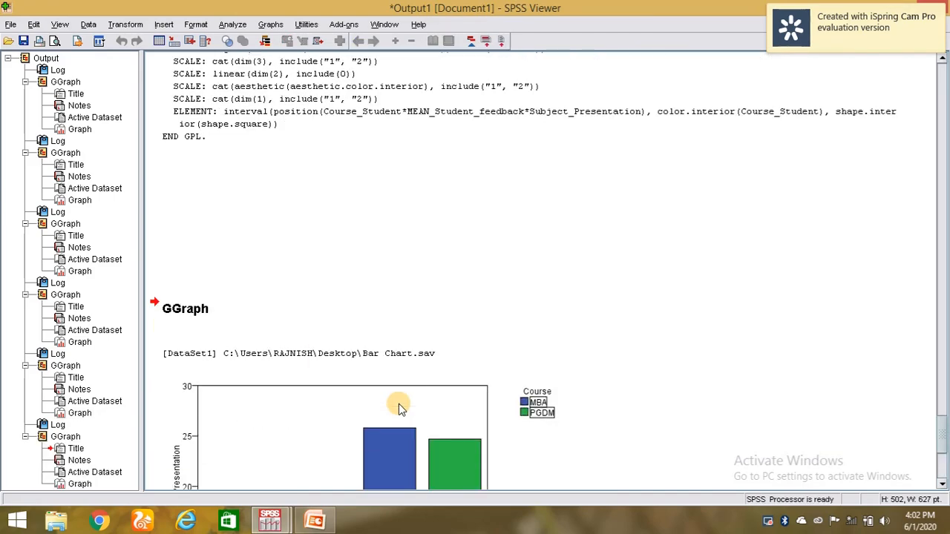
scroll(399, 404, down, 6)
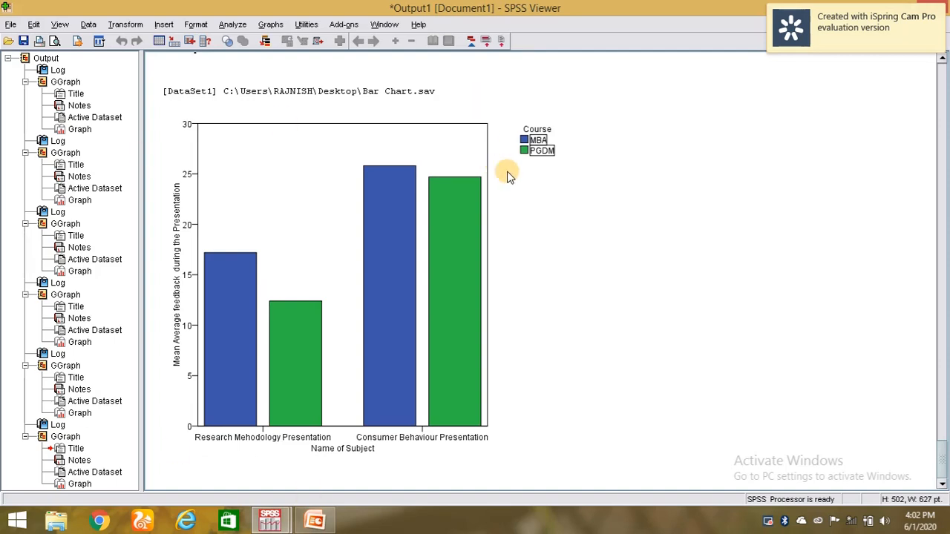
click(538, 151)
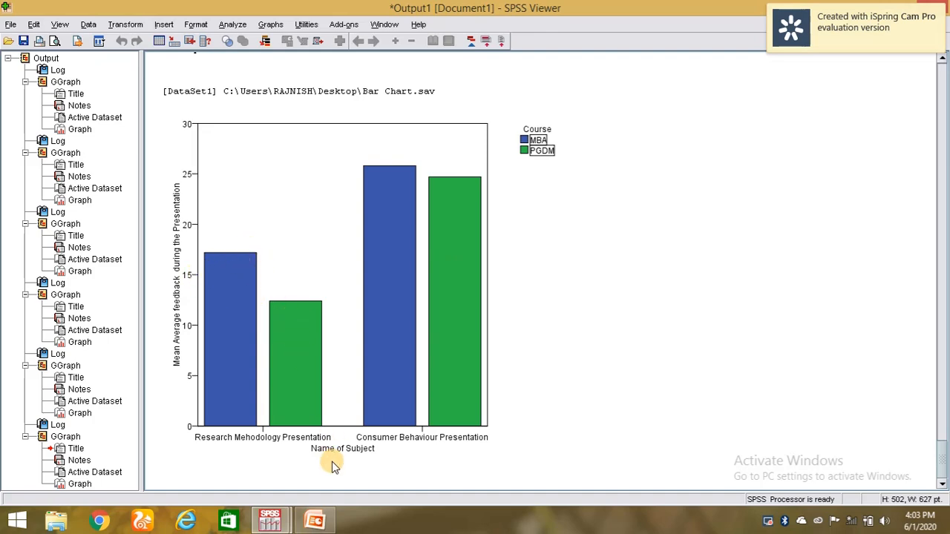
Step: Add data labels to the MBA and PGDM bars of both subjects in the clustered chart and close the chart editor
click(351, 321)
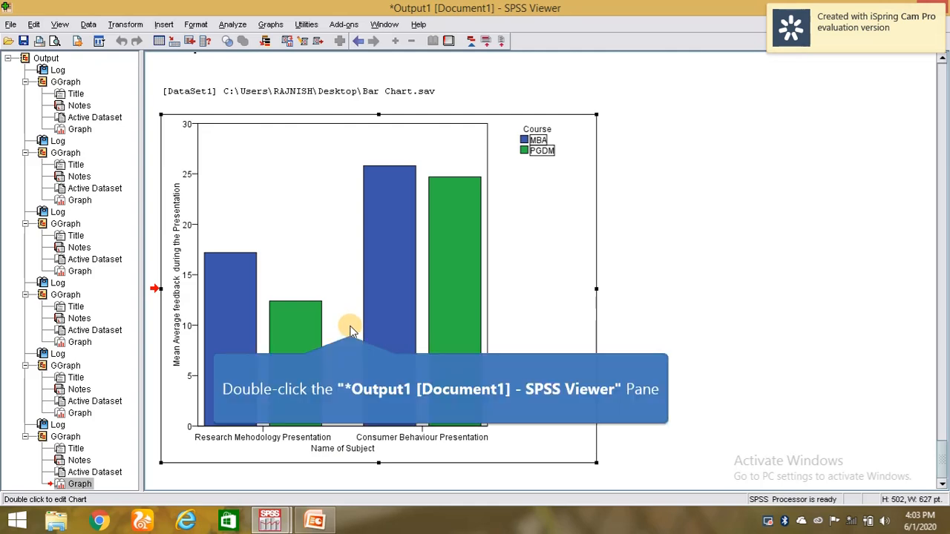
double_click(350, 329)
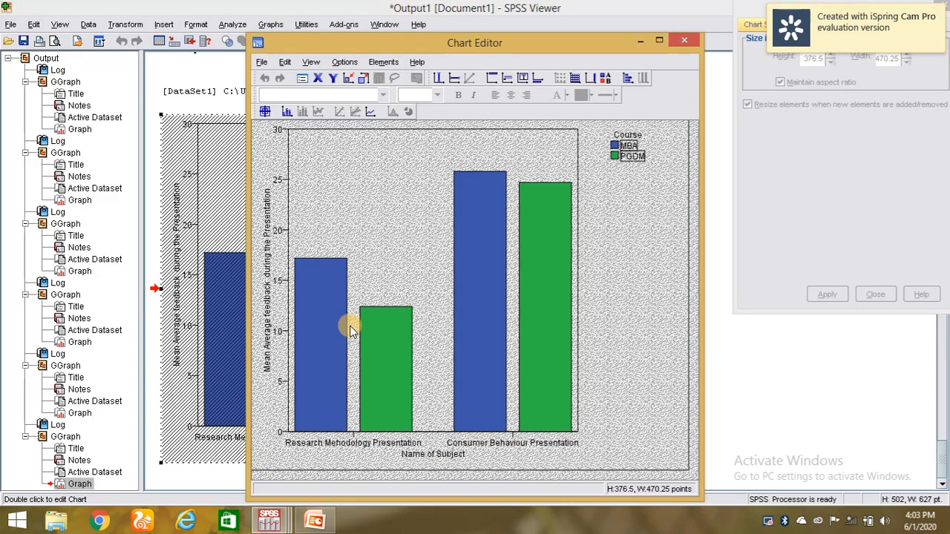
click(392, 64)
click(397, 80)
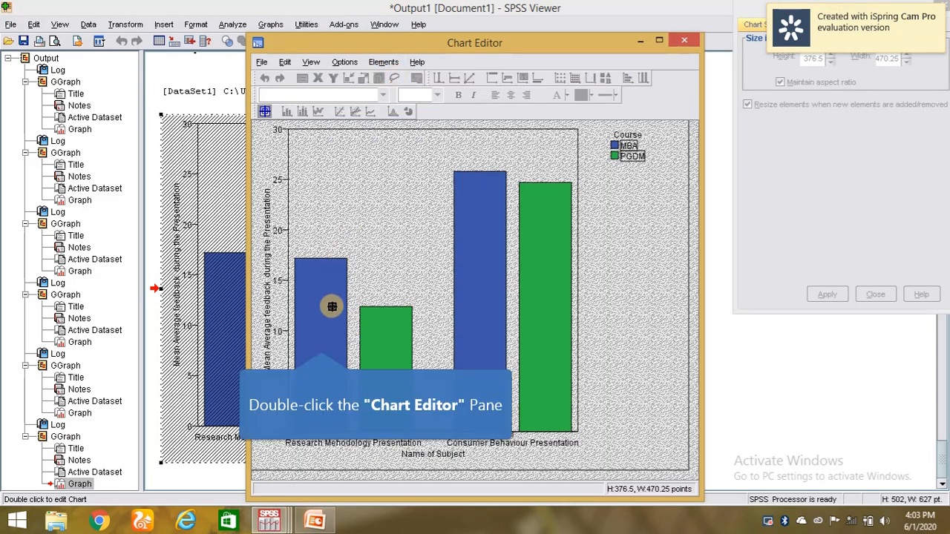
click(324, 337)
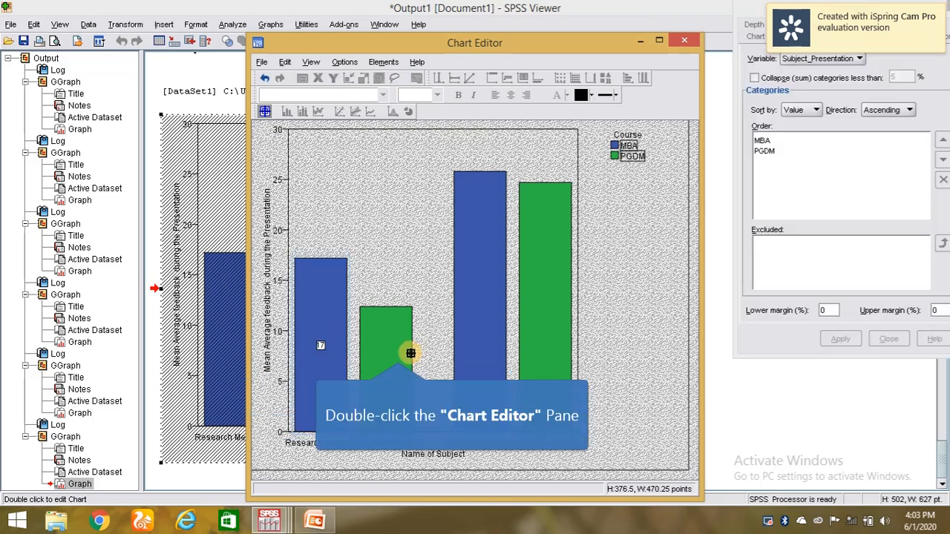
click(398, 352)
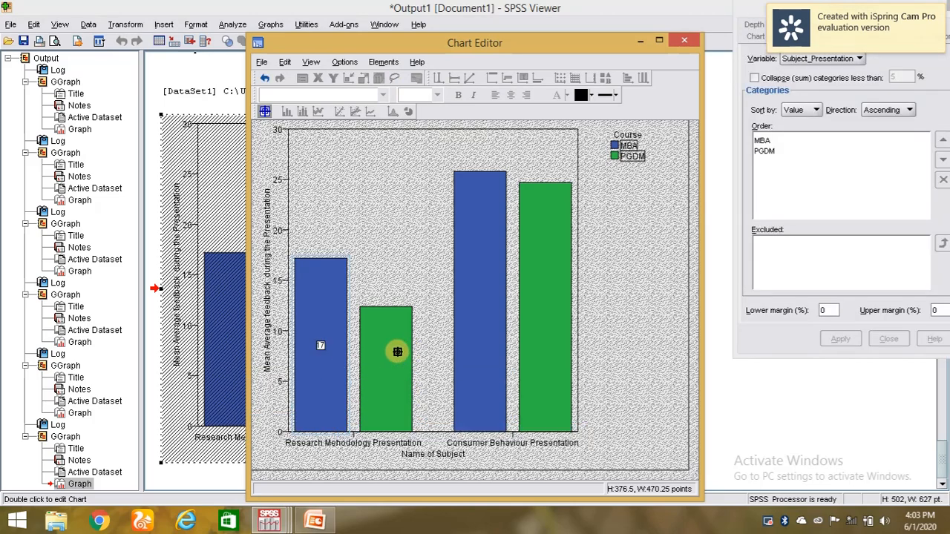
click(480, 311)
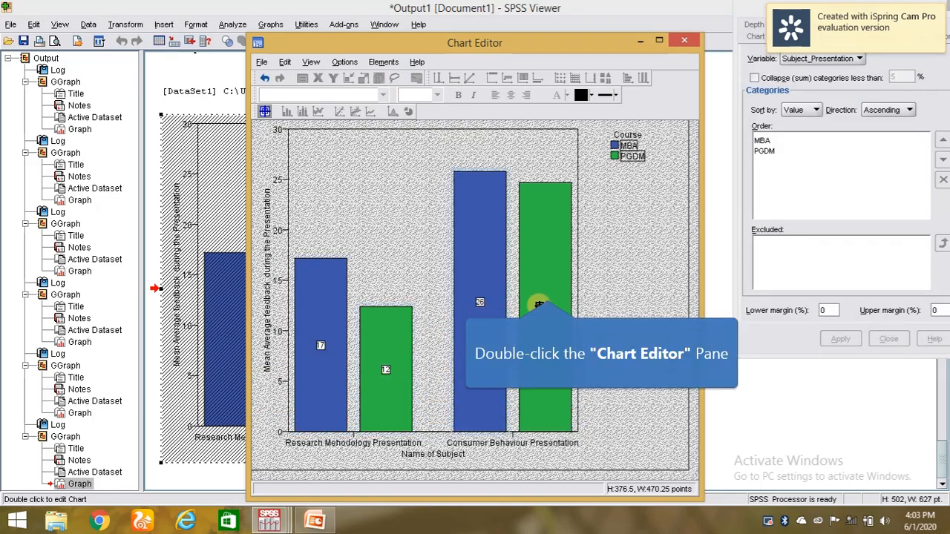
click(547, 290)
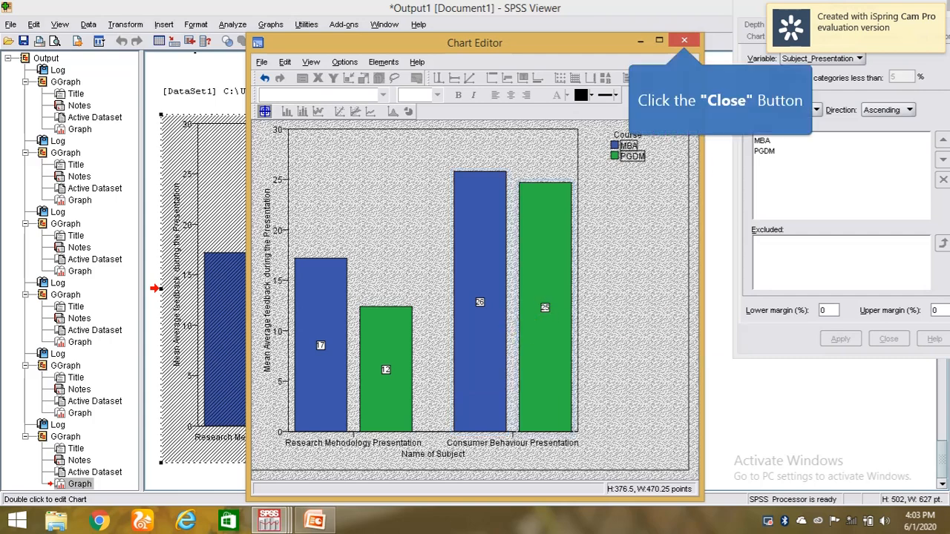
click(679, 40)
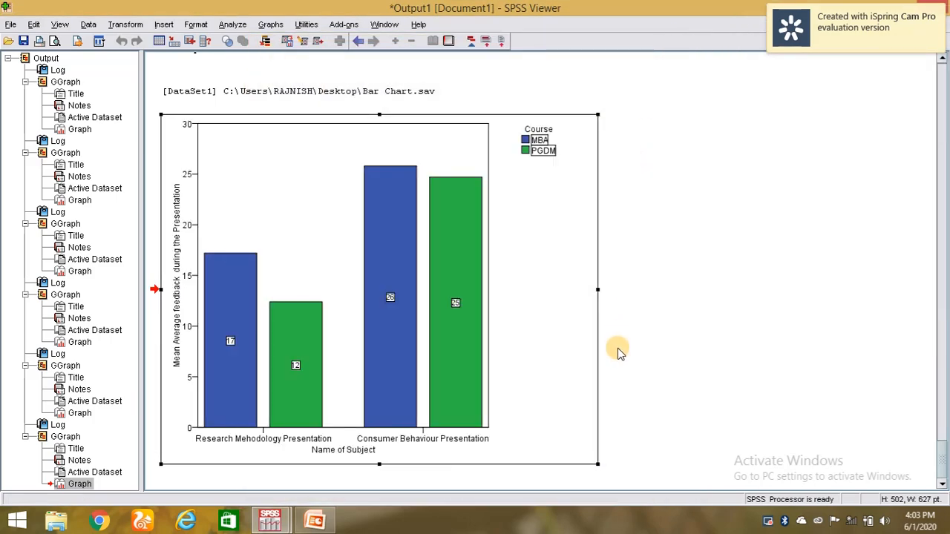